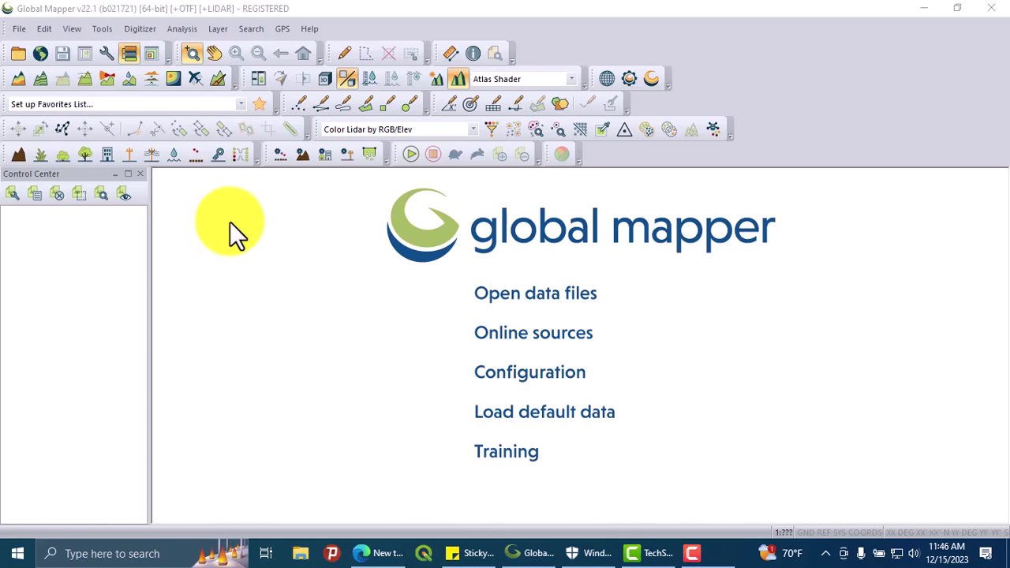
Step: Open the File menu from the Global Mapper start page
click(19, 30)
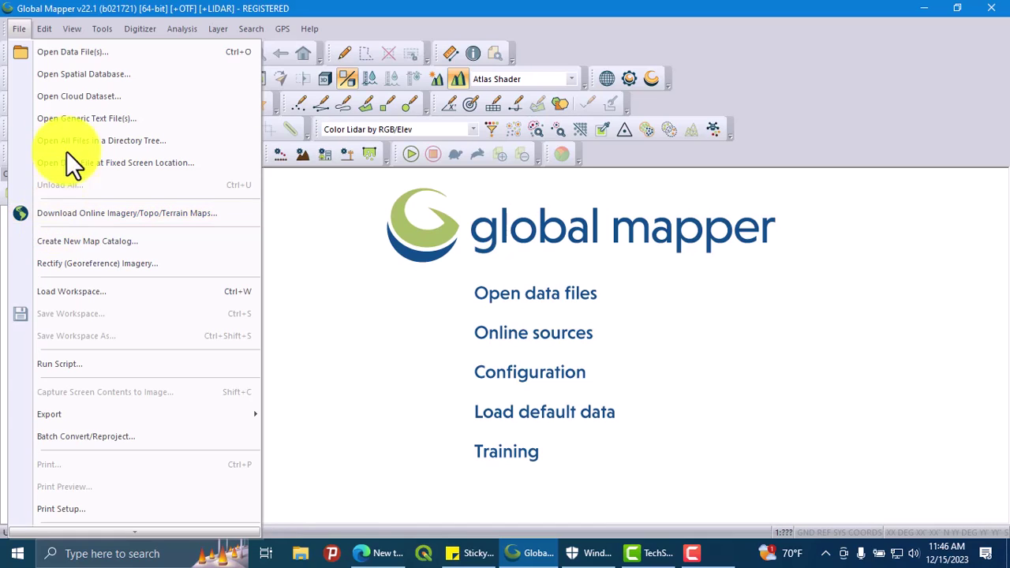
Step: Load New DEM.tif from the GIS_File folder as a colour-shaded elevation map
key(Escape)
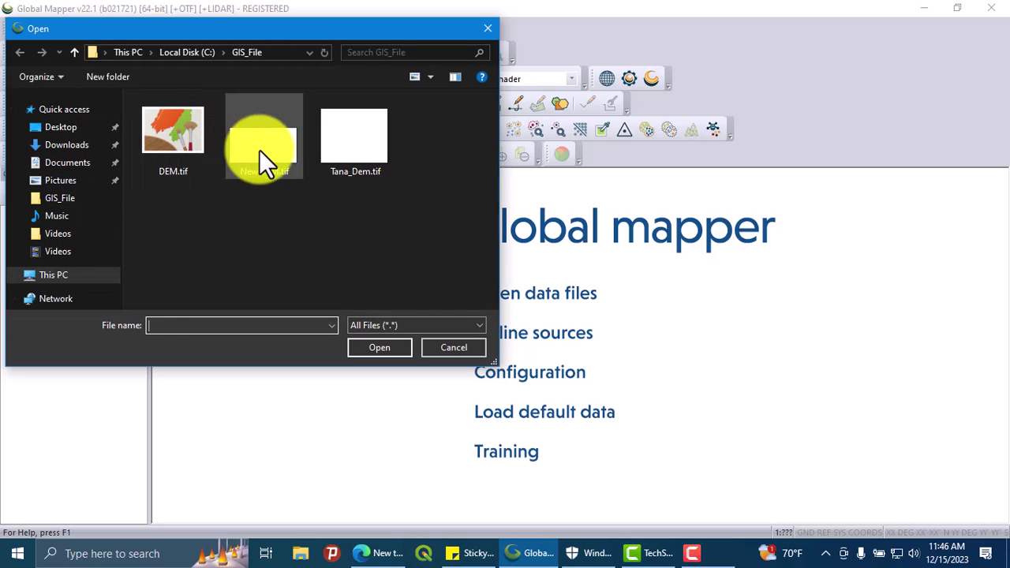
click(259, 149)
click(387, 351)
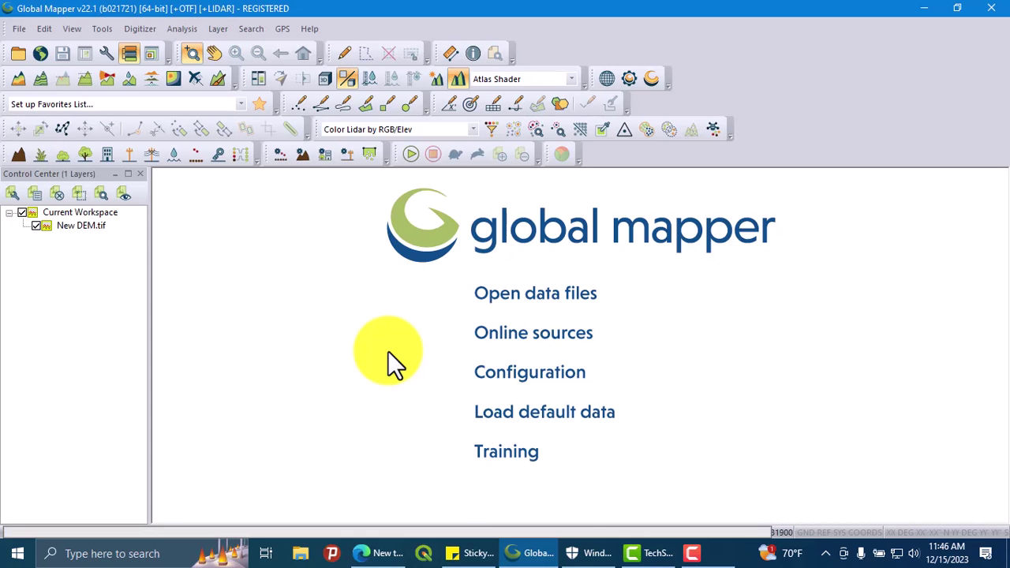
scroll(463, 299, down, 1)
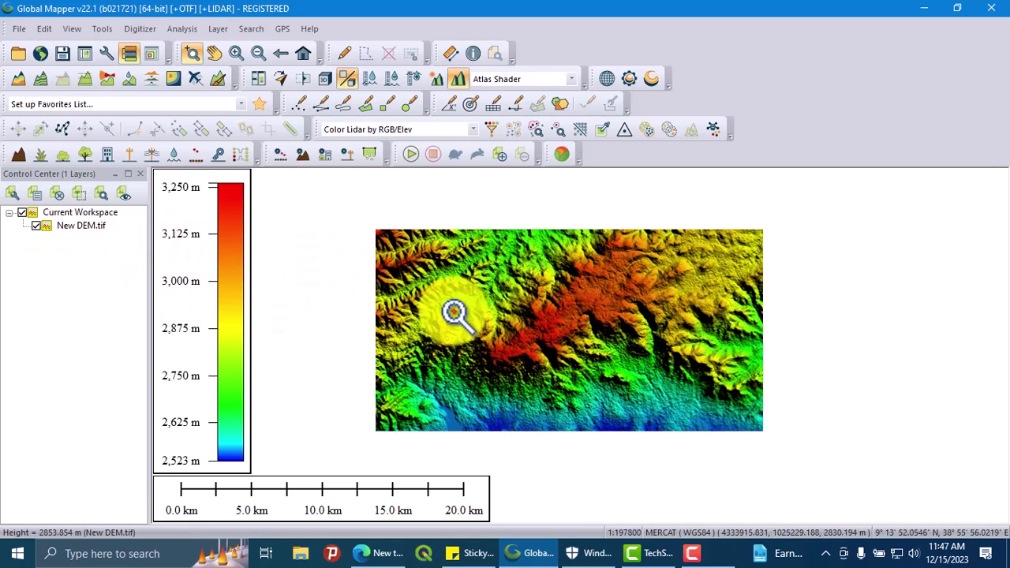
Step: Start Analysis > Generate Watershed and raise Stream Cell Count from 50 to 200
click(180, 31)
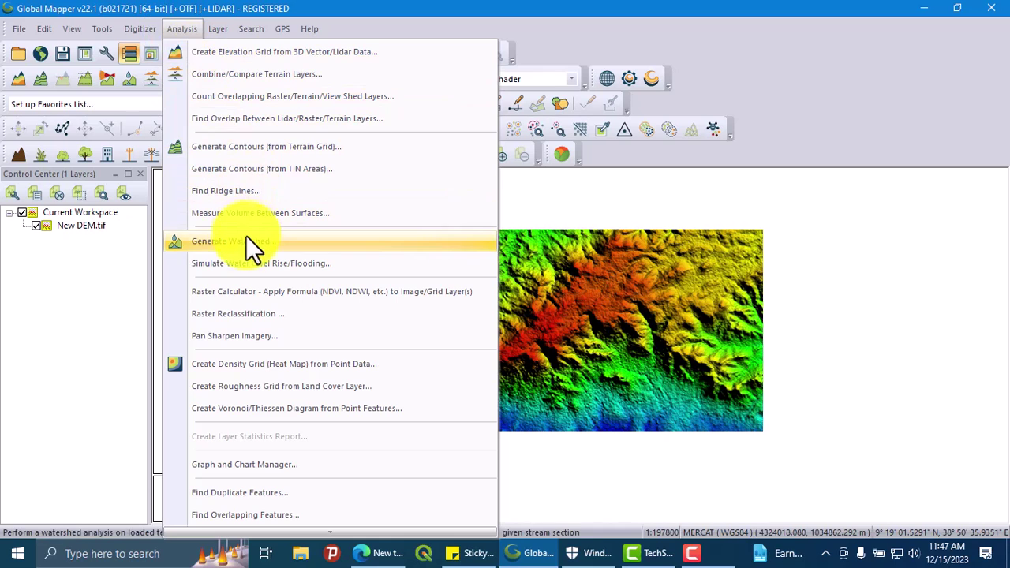
click(209, 243)
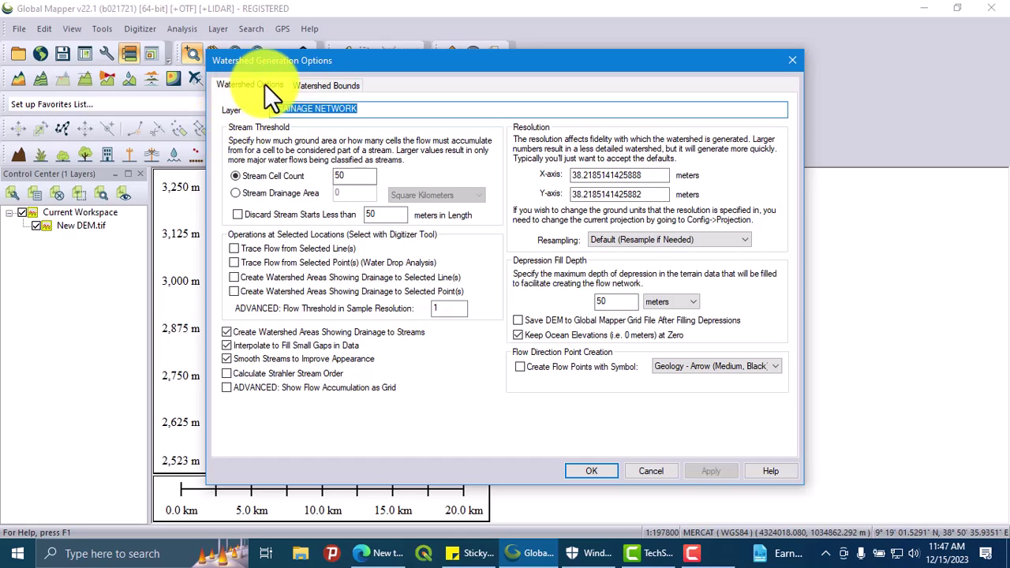
click(326, 85)
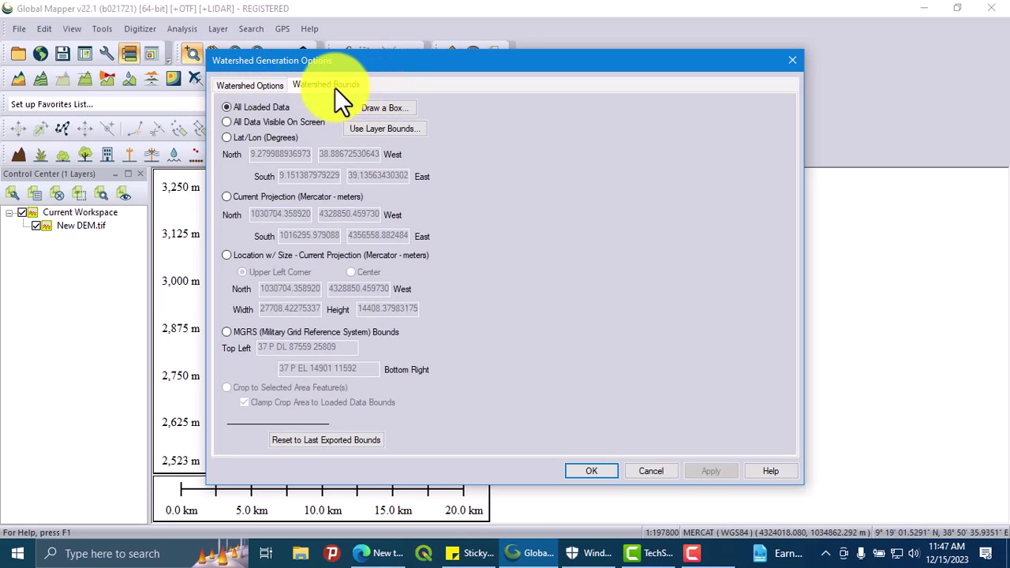
click(256, 84)
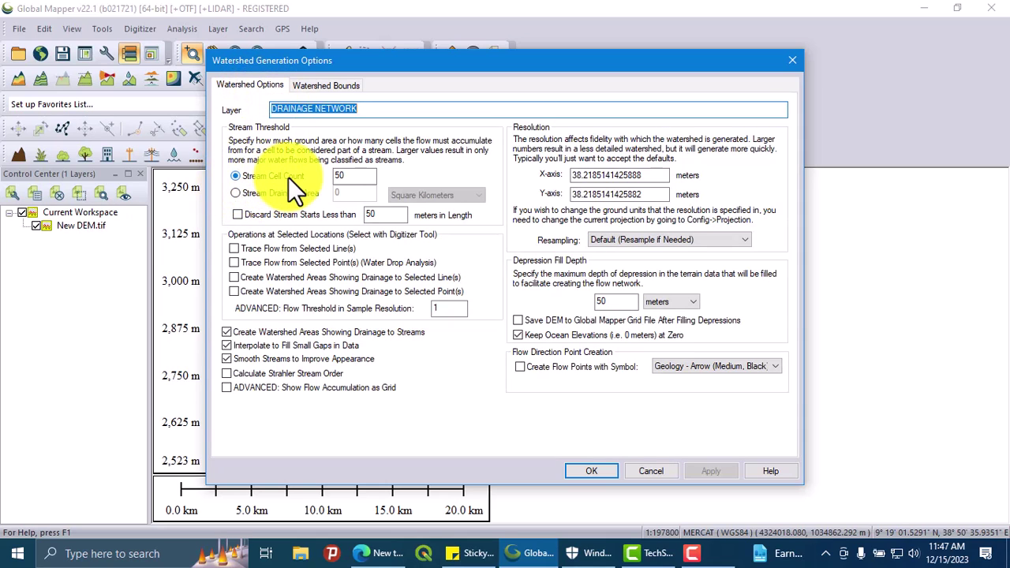
click(351, 177)
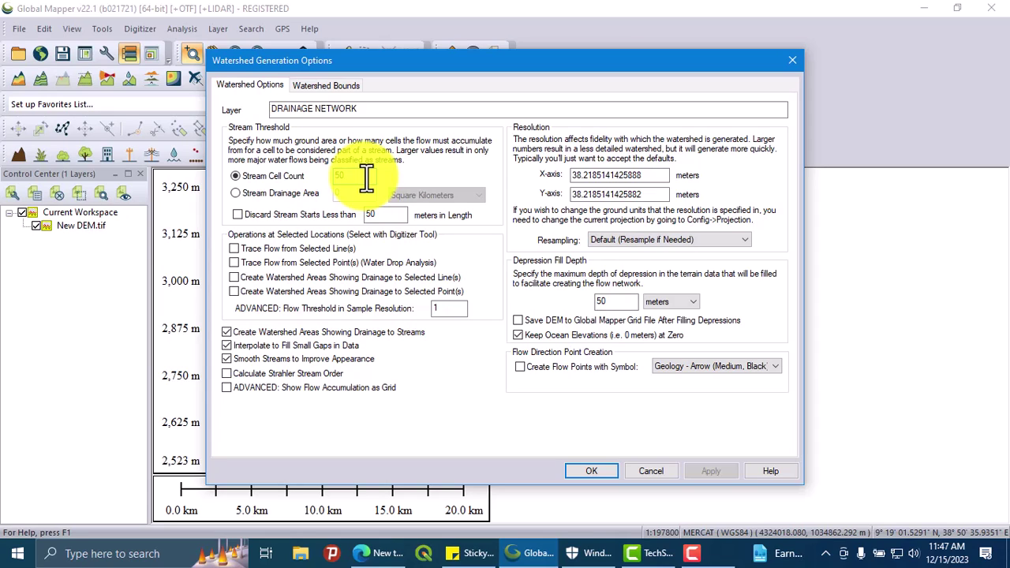
drag(367, 175, 327, 173)
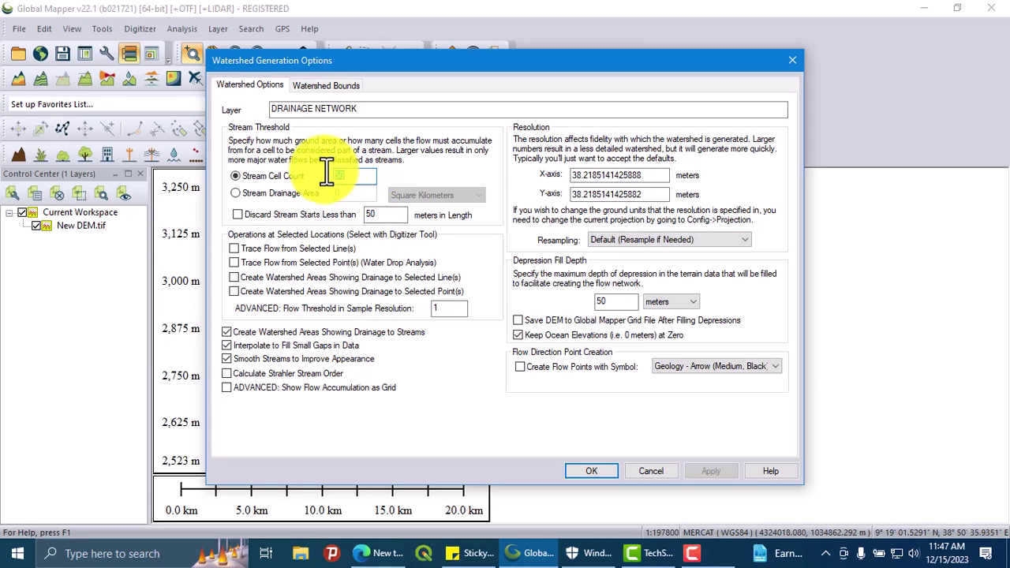
text(200)
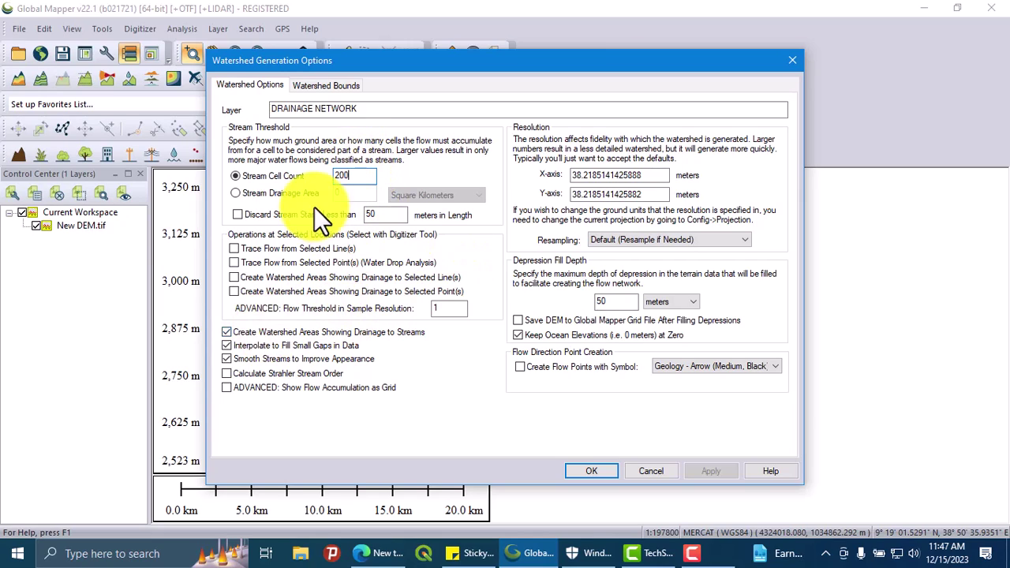
click(333, 86)
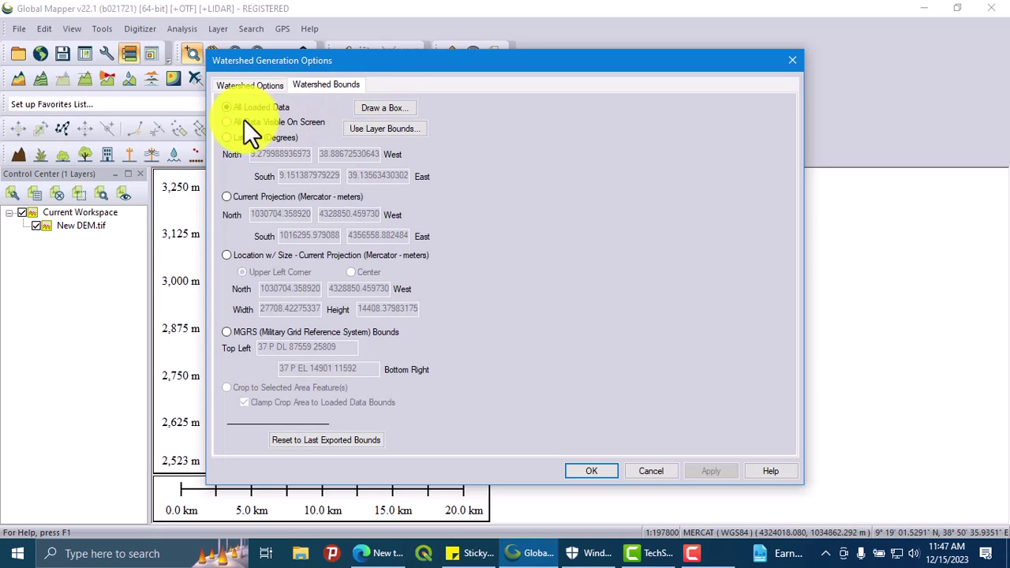
drag(429, 60, 782, 92)
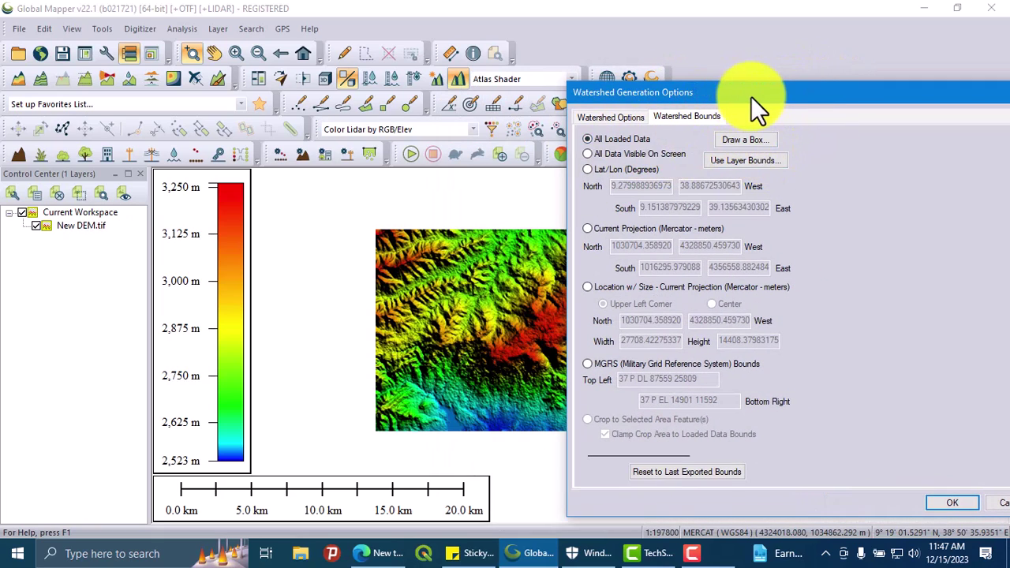
Step: Run the watershed generation to create the DRAINAGE NETWORK layer over New DEM.tif
drag(757, 91, 833, 106)
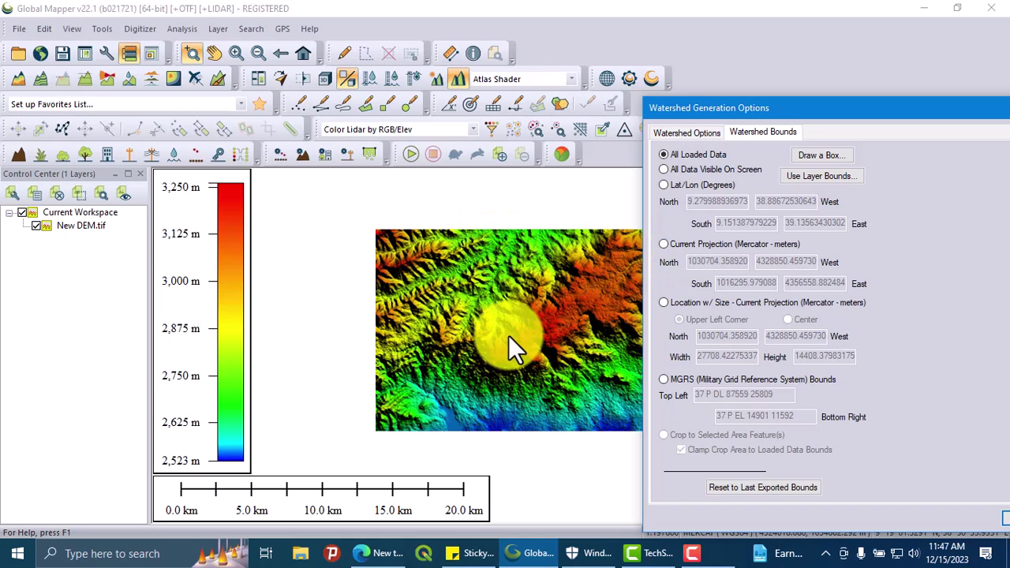
drag(834, 113, 351, 85)
click(203, 105)
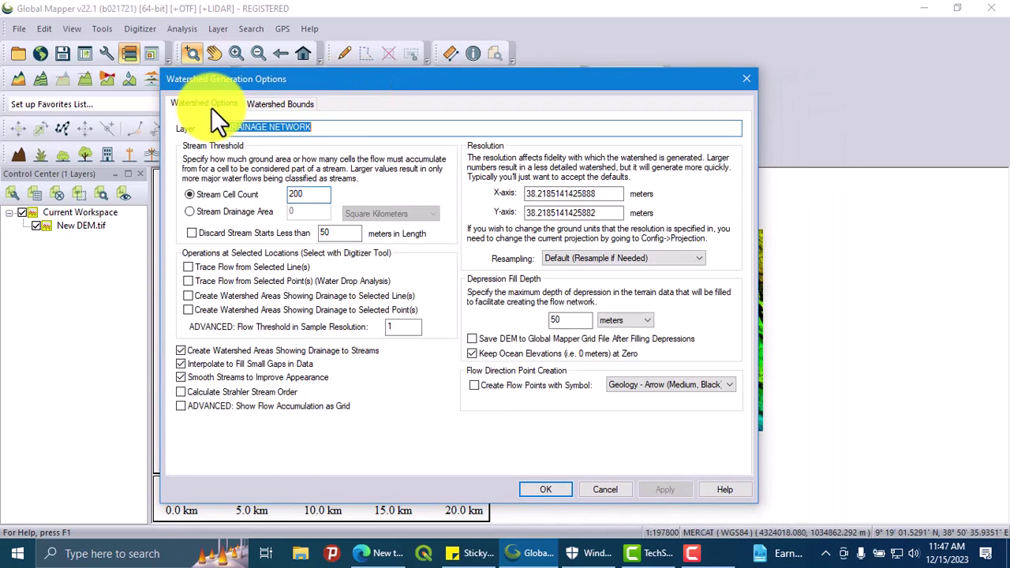
click(548, 489)
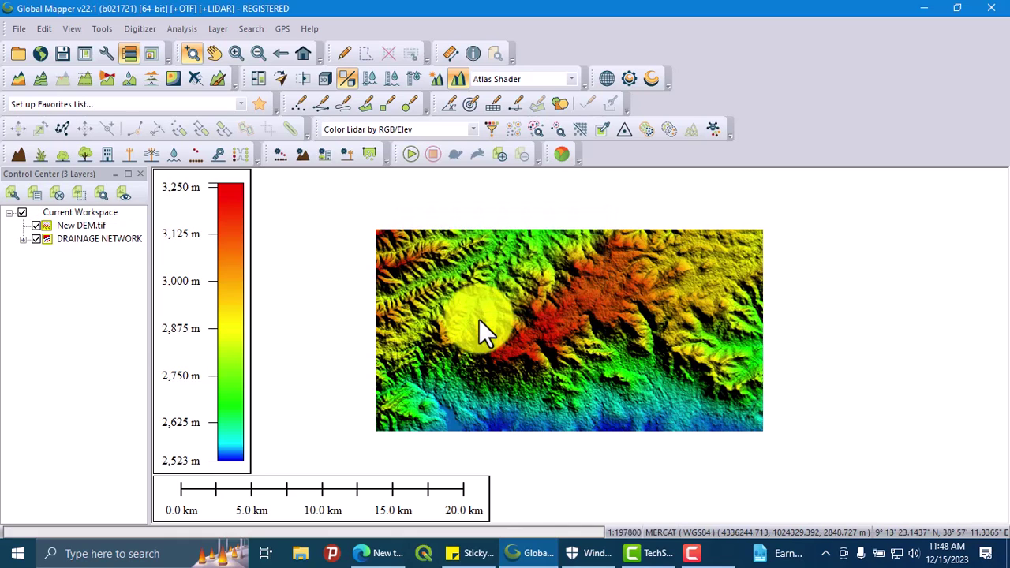
click(571, 331)
scroll(447, 300, down, 1)
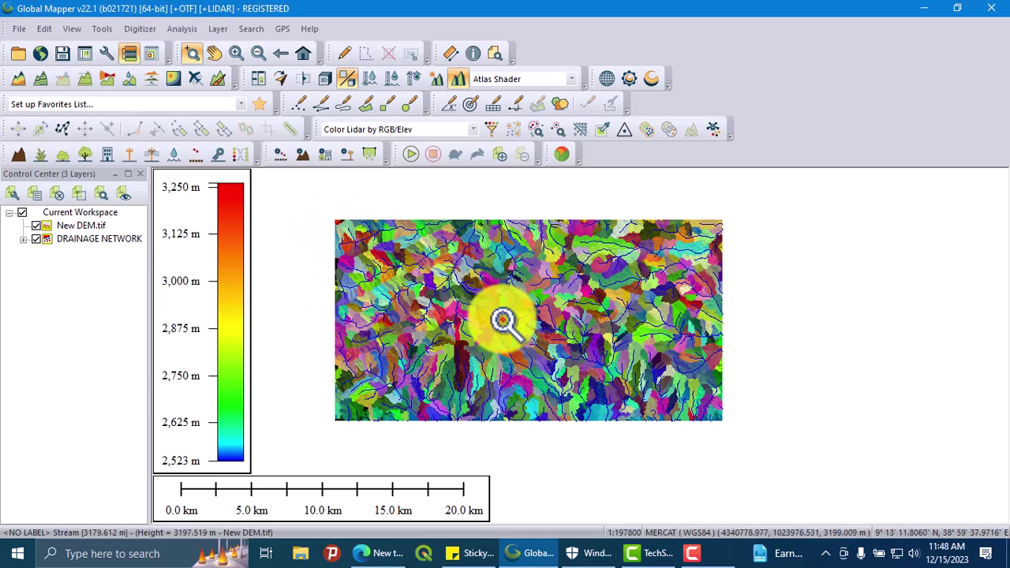
Step: Begin a vector export with Shapefile chosen as the output format
click(19, 28)
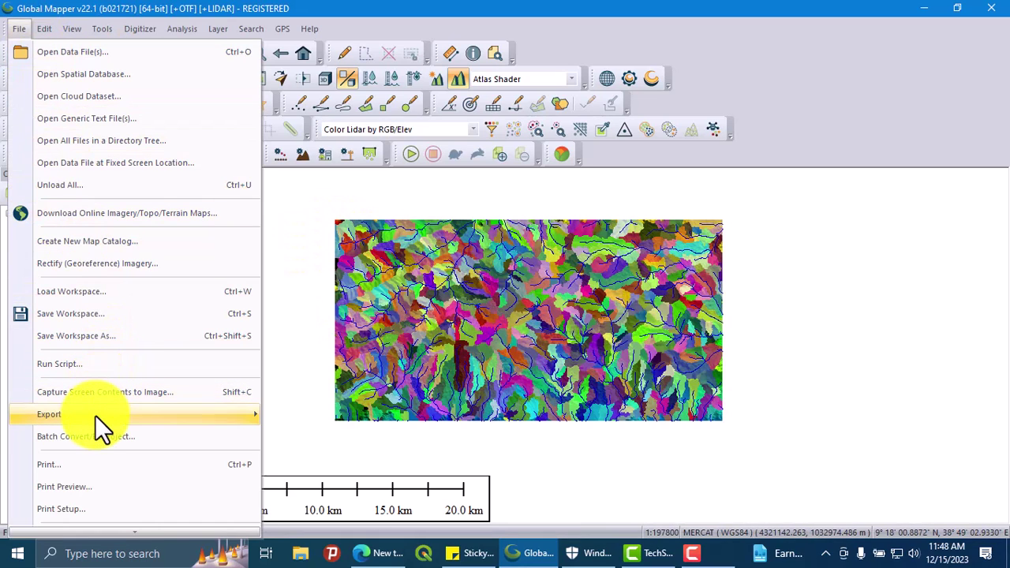
mouse_move(95, 415)
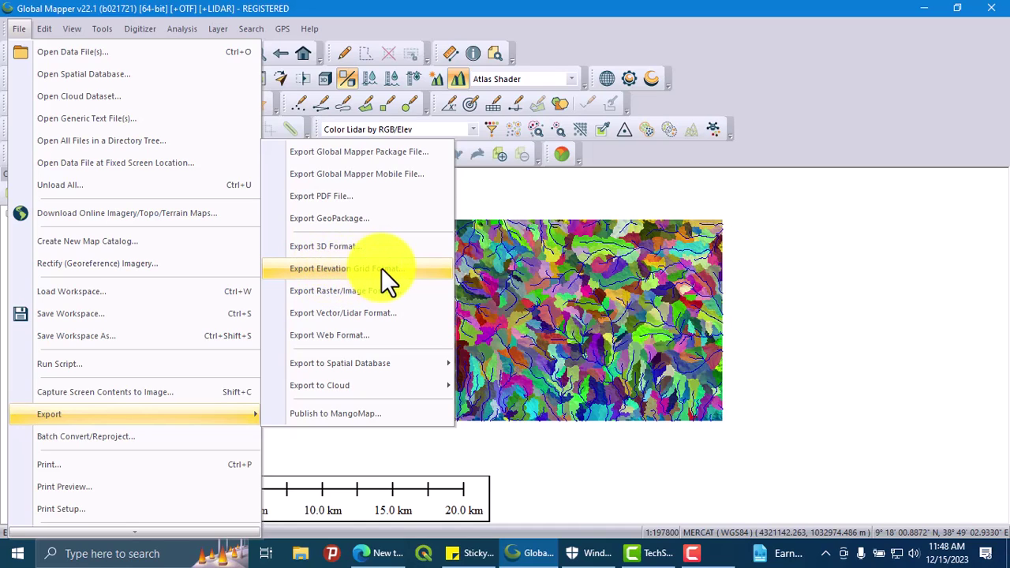
click(367, 312)
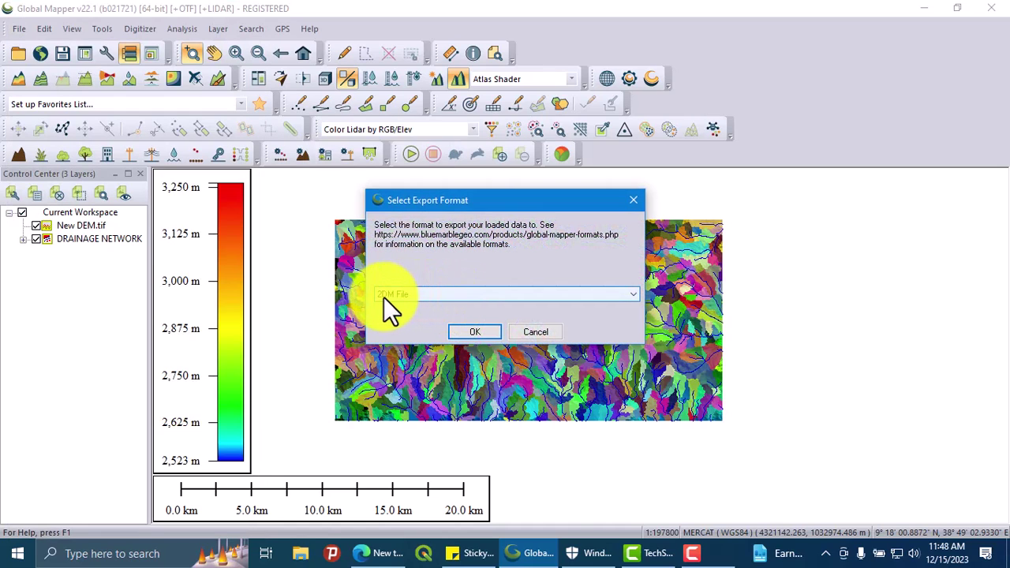
click(453, 293)
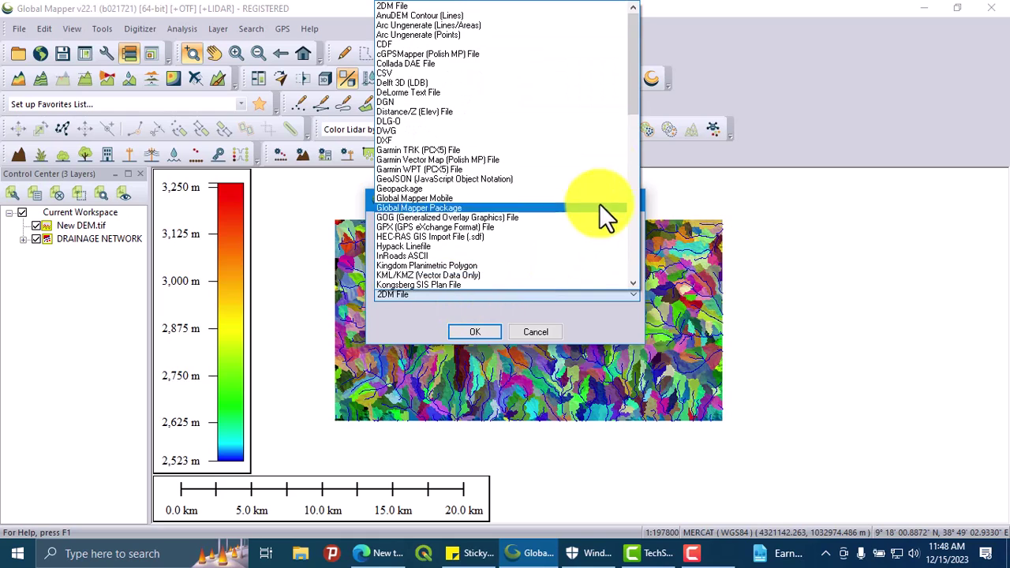
drag(633, 98, 632, 213)
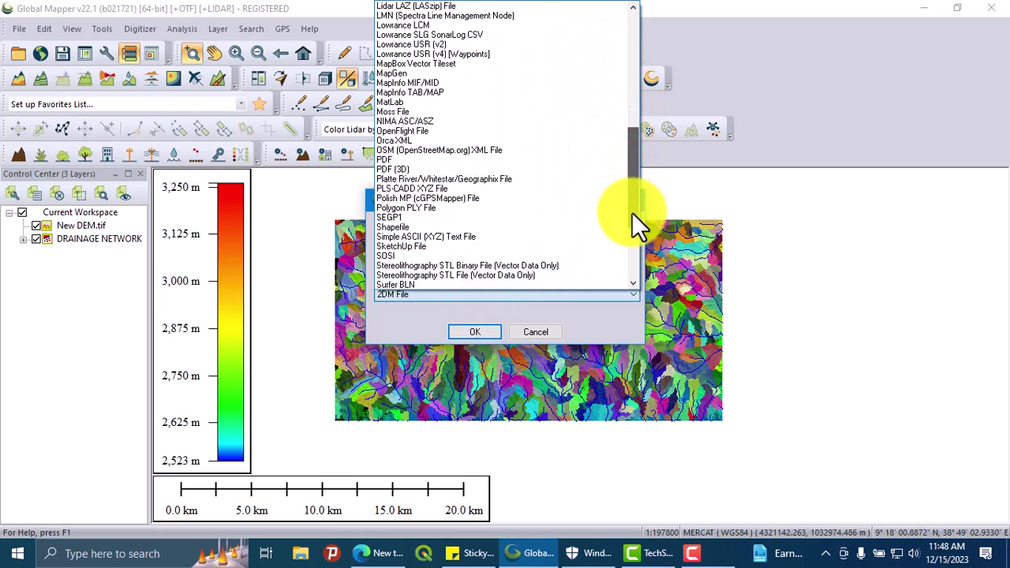
click(418, 225)
click(472, 332)
Step: Enable Export Areas and save the areas to C:\GIS_File\Area.shp
click(442, 367)
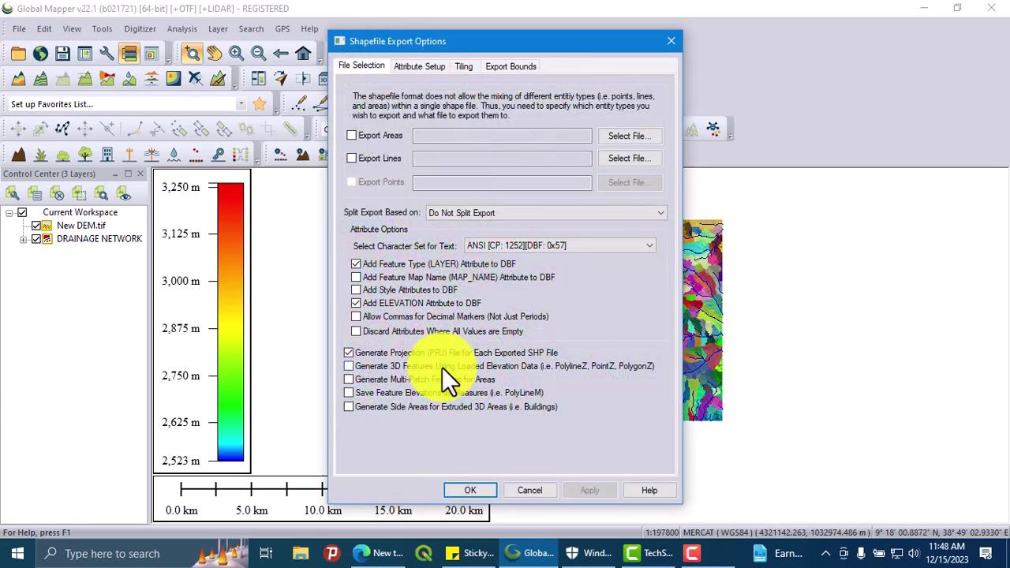
click(629, 158)
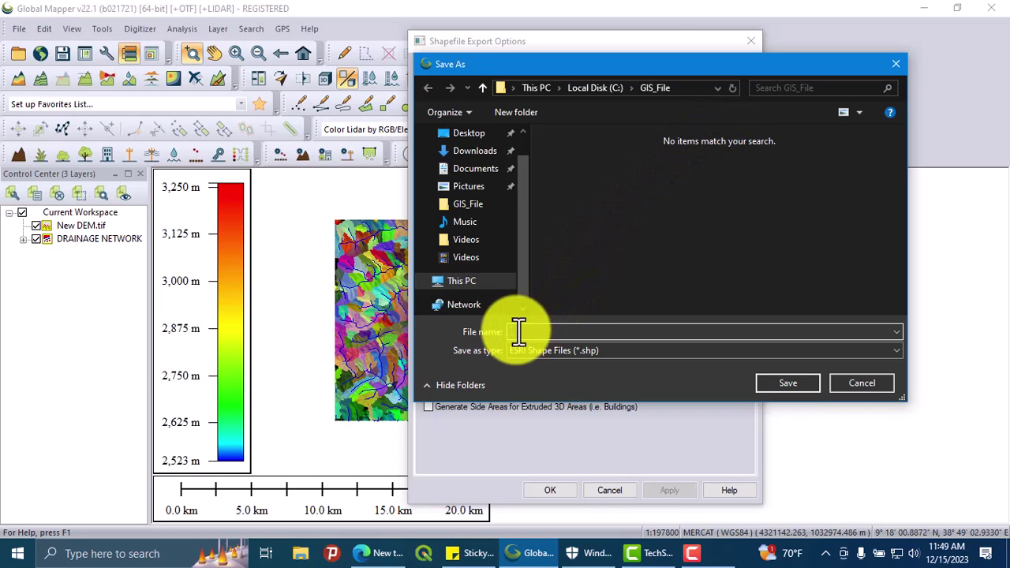
text(Area)
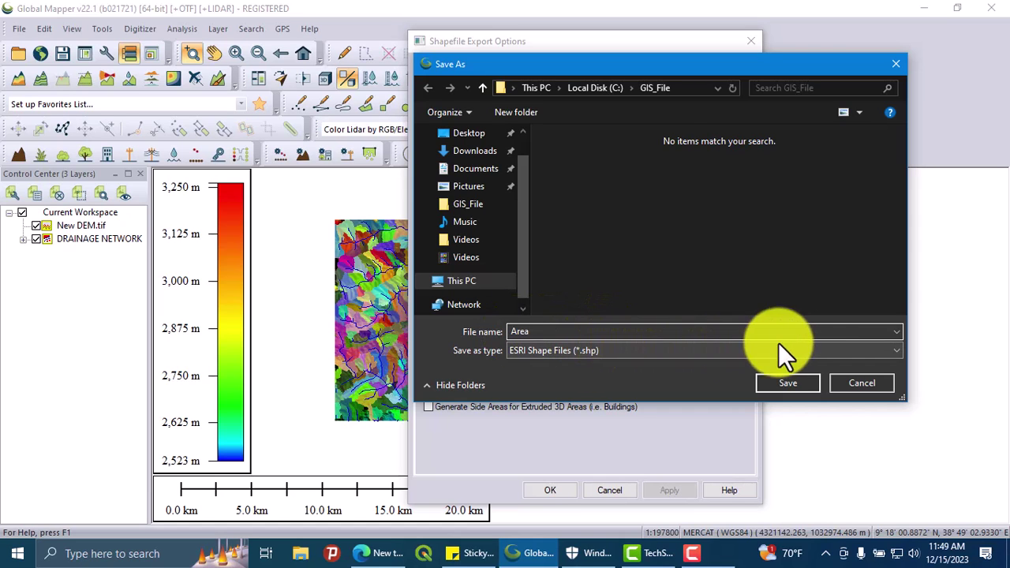
drag(689, 66, 338, 142)
drag(328, 178, 360, 200)
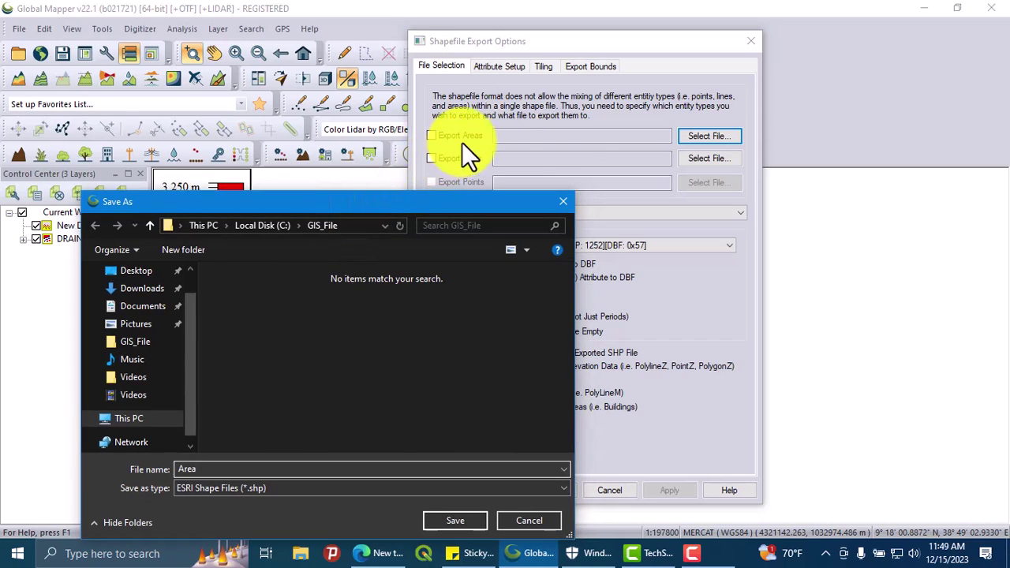
drag(442, 202, 422, 192)
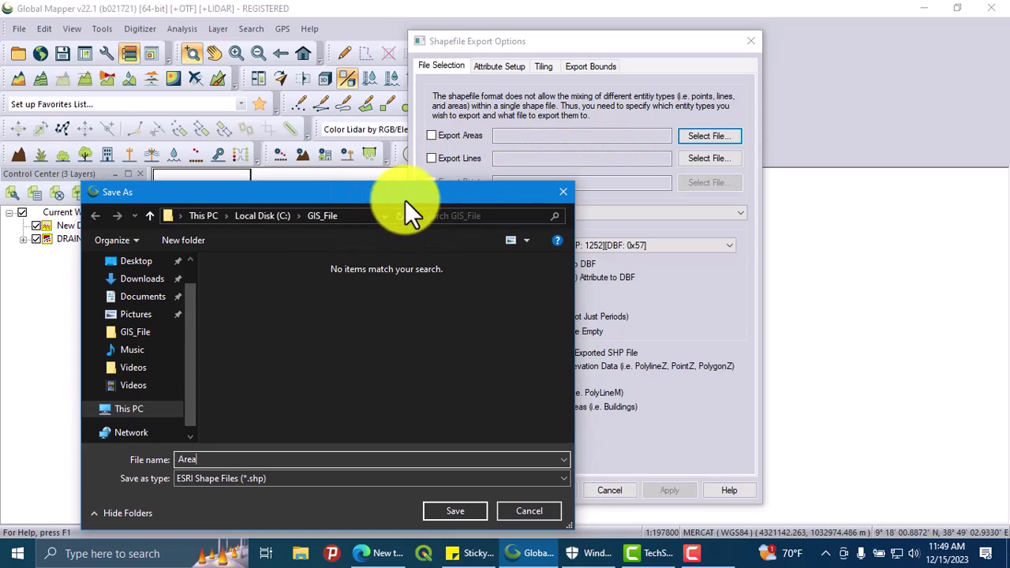
click(449, 509)
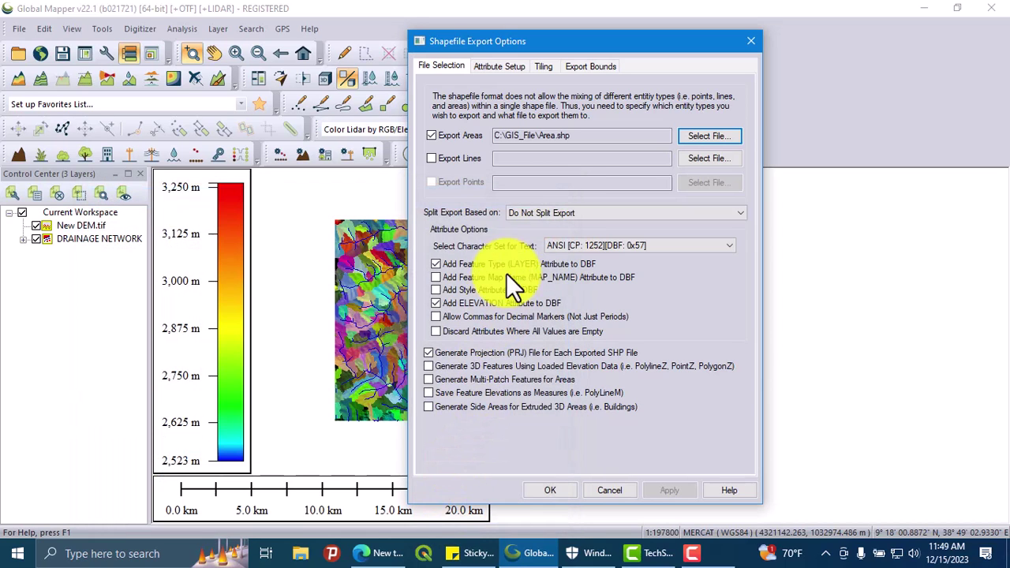
Step: Set Export Lines to C:\GIS_File\Stream_line.shp and run the shapefile export
click(726, 157)
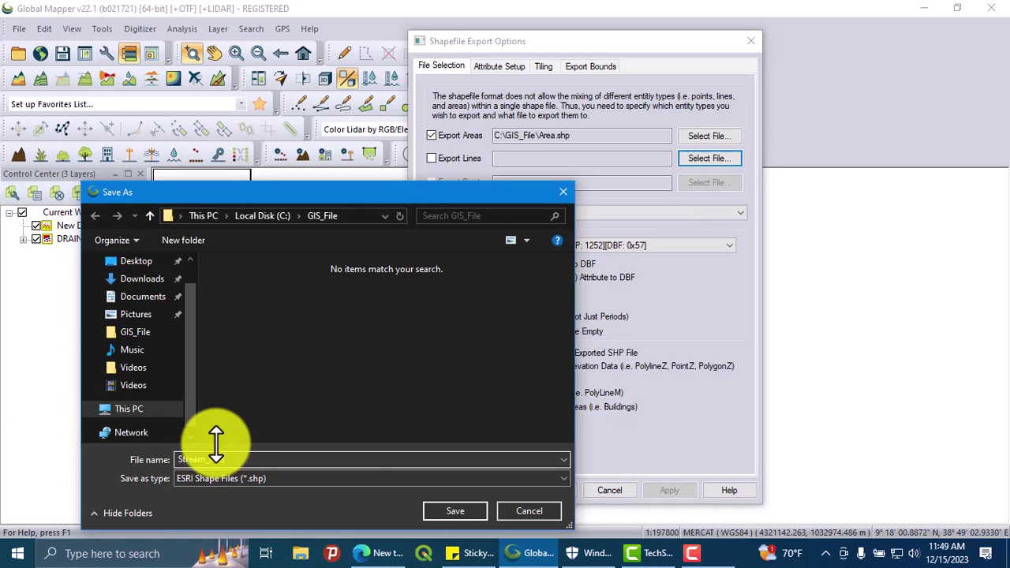
click(448, 511)
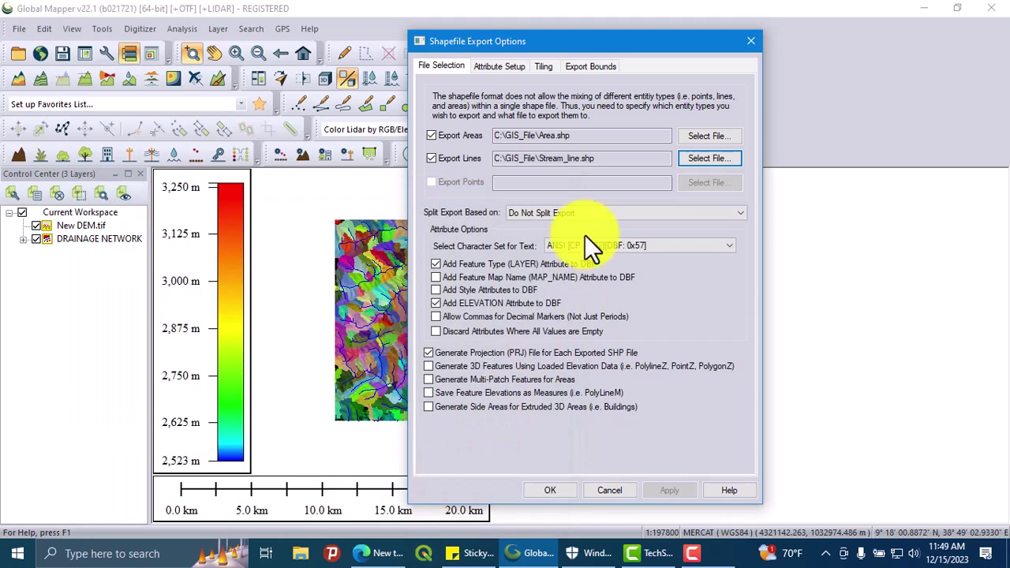
click(556, 491)
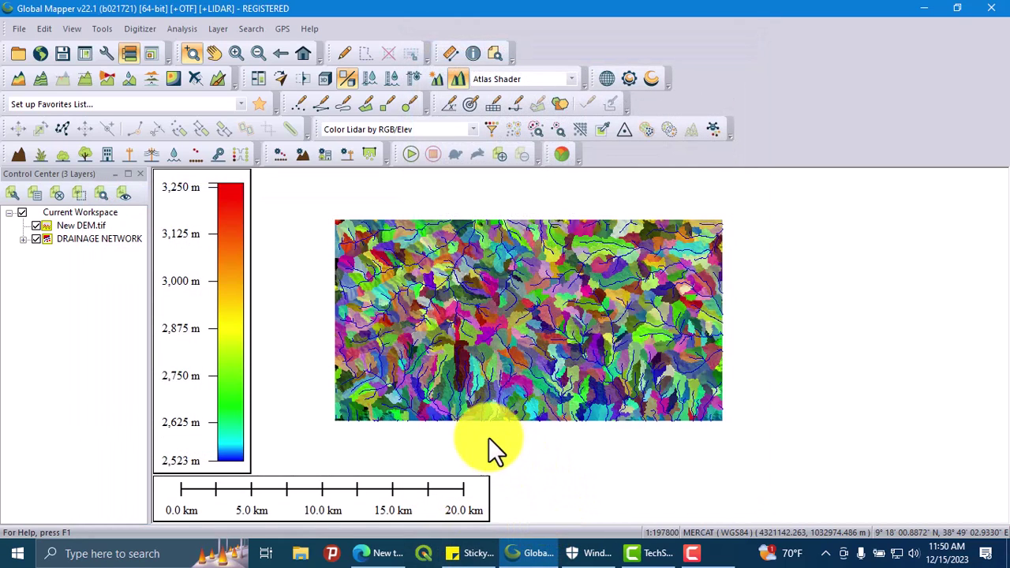